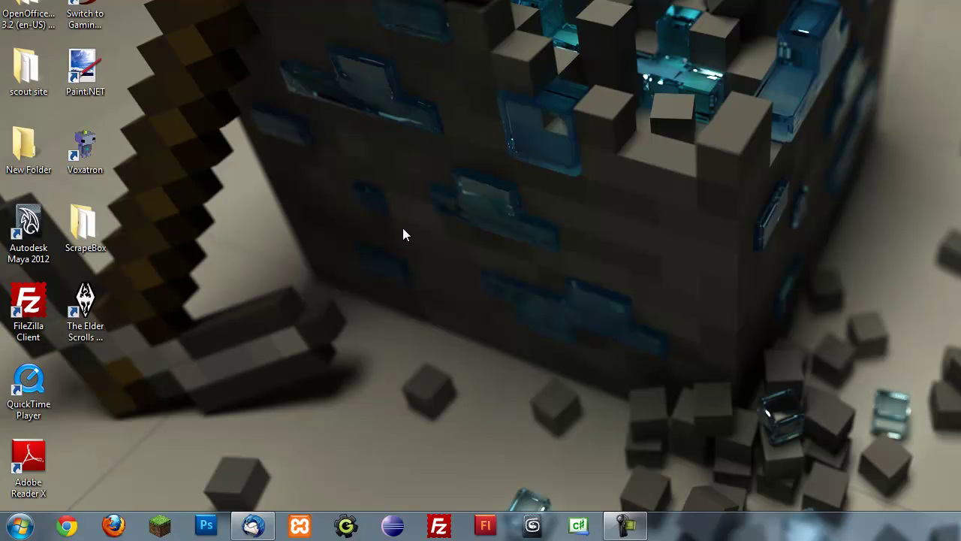
drag(515, 267, 421, 112)
mouse_move(258, 33)
mouse_down()
mouse_move(477, 175)
mouse_move(469, 157)
mouse_up()
drag(235, 17, 494, 165)
Find cmd.exe by searching for "cmd", launch it, and reposition its window on the desktop.
click(21, 526)
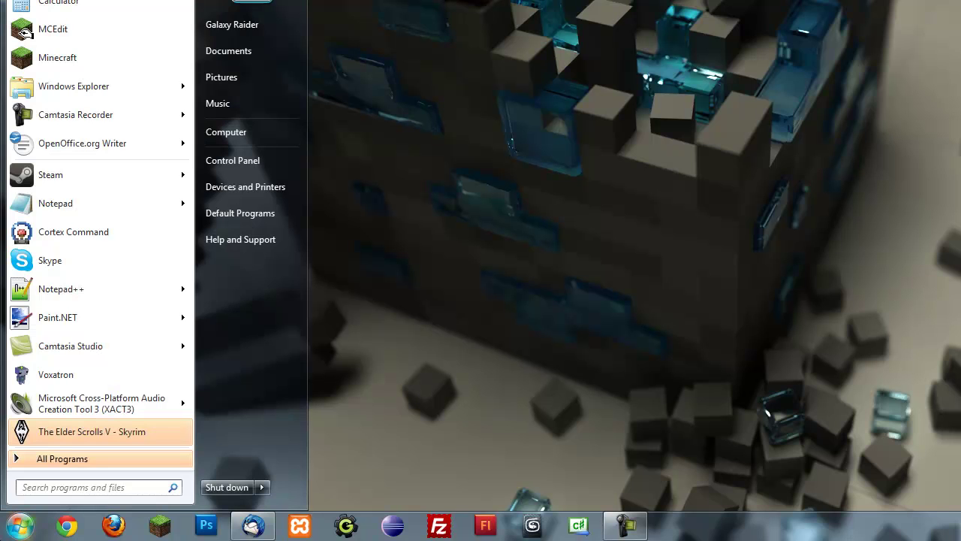
click(35, 488)
text(cmd)
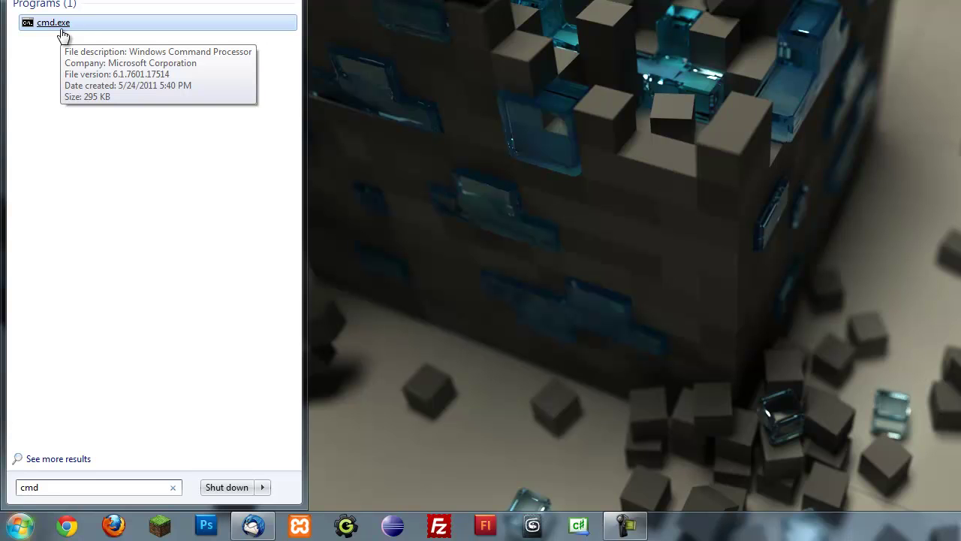
click(63, 35)
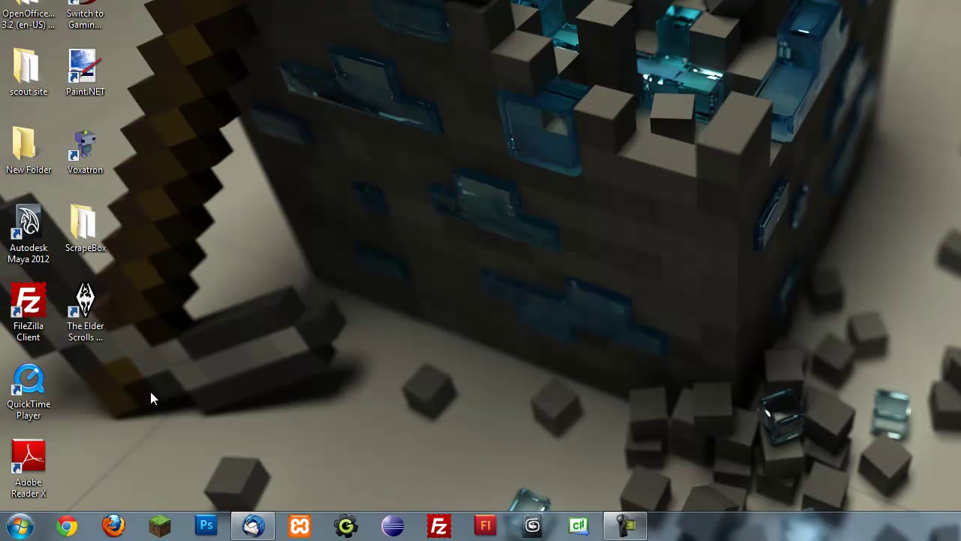
drag(365, 15, 334, 57)
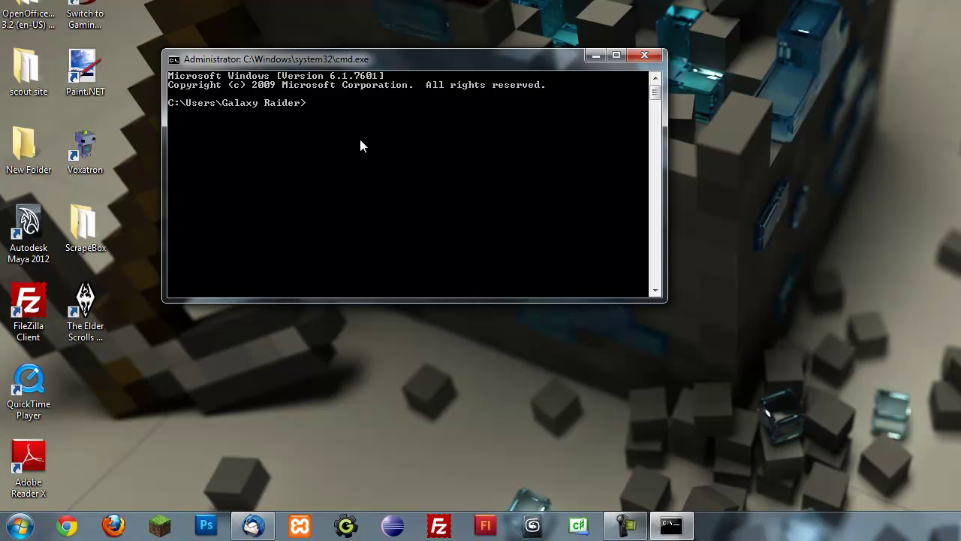
Run ipconfig and examine the wireless network adapter's IPv4 address and default gateway.
text(ipconfig)
key(Return)
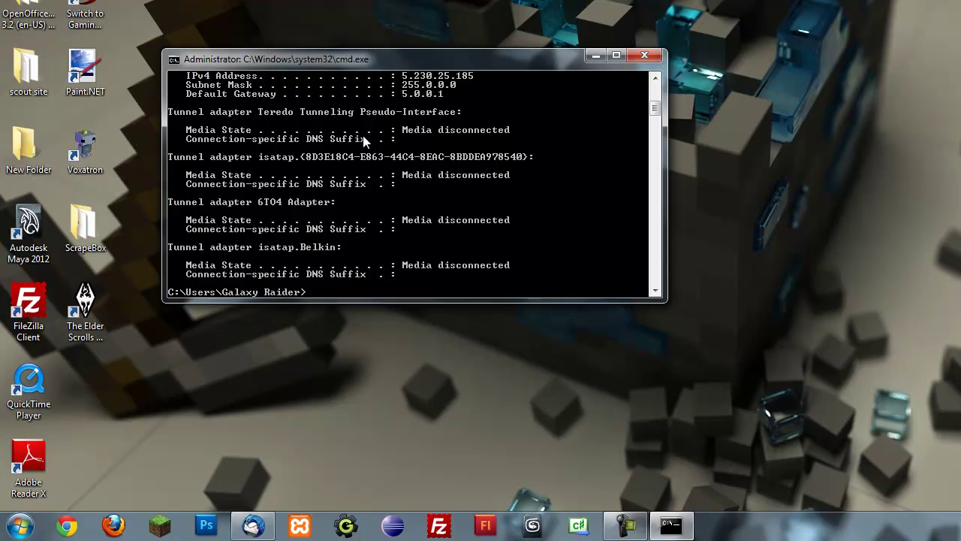
scroll(383, 173, up, 4)
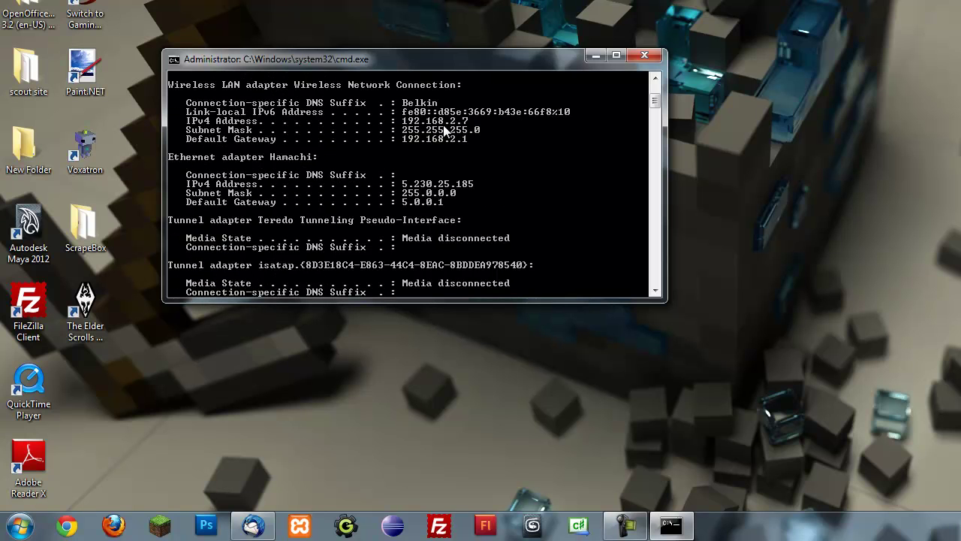
Switch to the Chrome browser and enter "what" in the new tab's address bar.
double_click(31, 471)
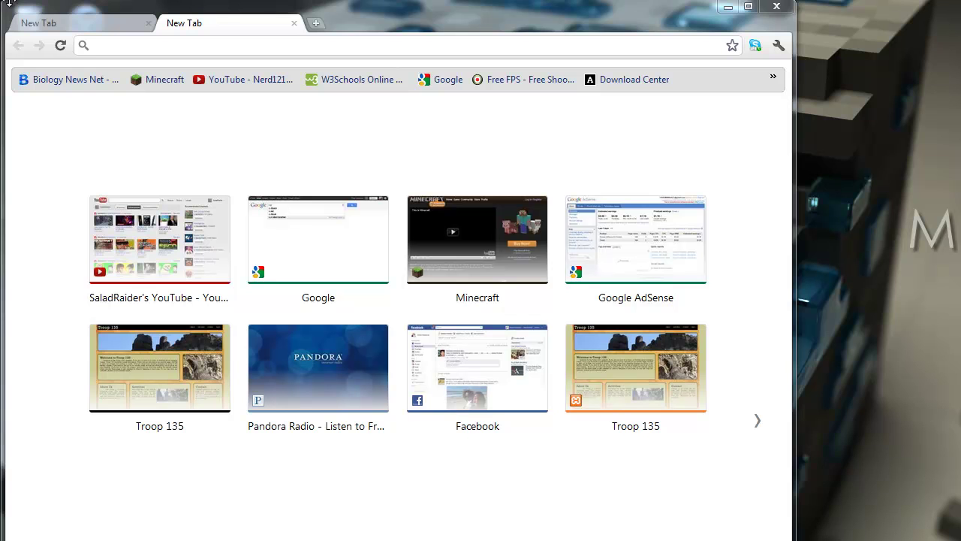
text(what)
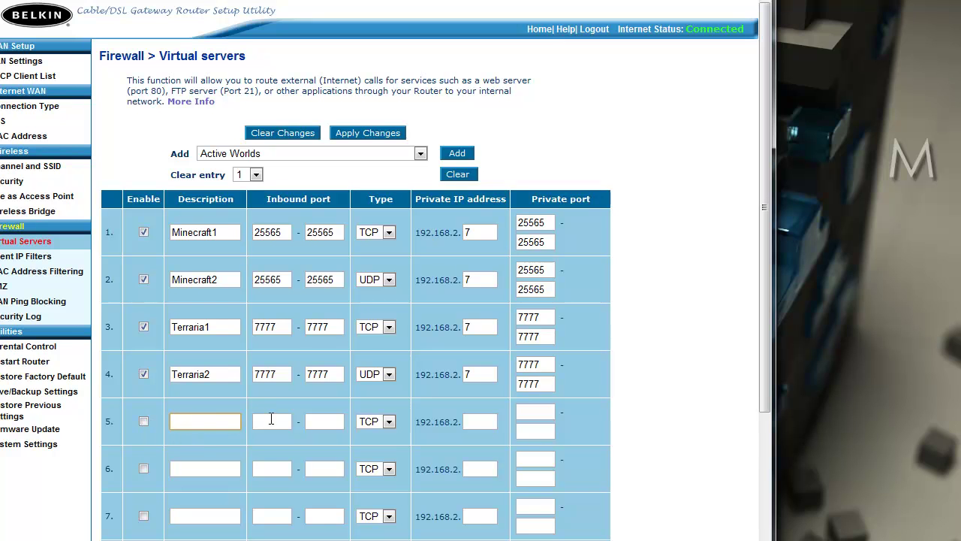
click(323, 422)
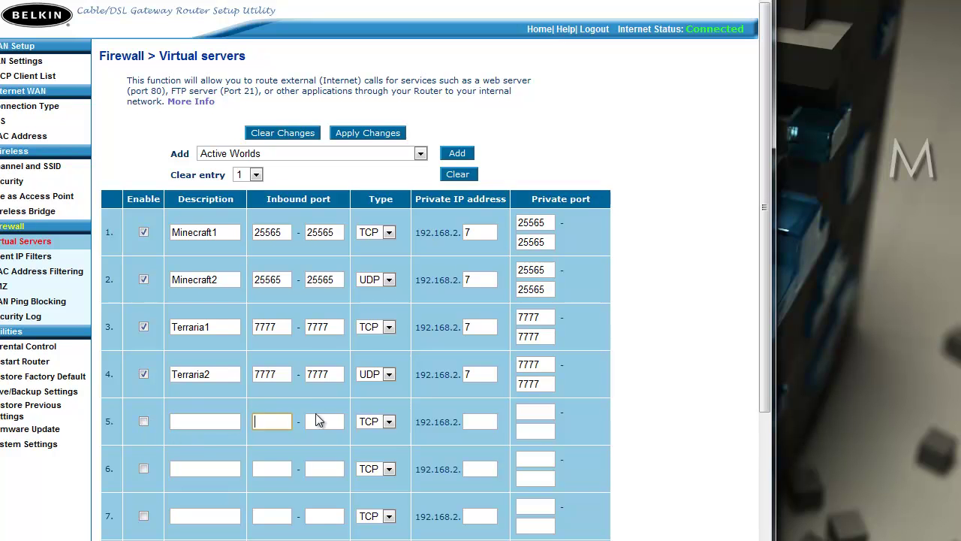
click(378, 422)
click(372, 436)
click(479, 425)
click(210, 423)
Enable virtual server entries 5 and 6 and describe entry 5 as MinecraftServer.
click(144, 422)
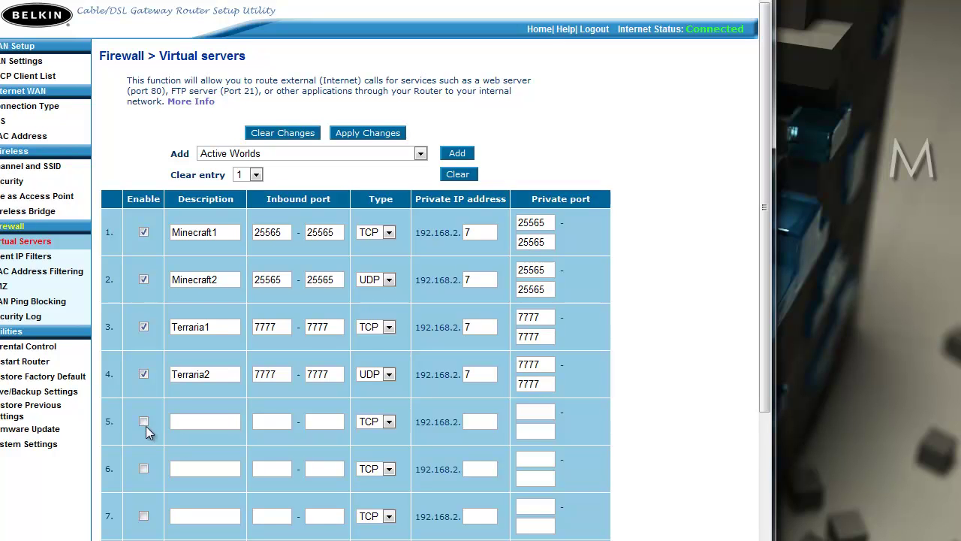
click(144, 468)
click(209, 420)
text(MinecraftServer)
Copy entry 5's description into entry 6 and append 2 so that it reads MinecraftServer2.
key(shift+Left)
key(shift+Left)
key(shift+Left)
key(shift+Left)
key(shift+Left)
key(shift+Left)
key(shift+Left)
key(shift+Left)
key(shift+Left)
key(shift+Left)
key(shift+Left)
key(shift+Left)
key(shift+Left)
key(shift+Left)
key(shift+Left)
key(ctrl+c)
click(228, 471)
key(ctrl+v)
text(2)
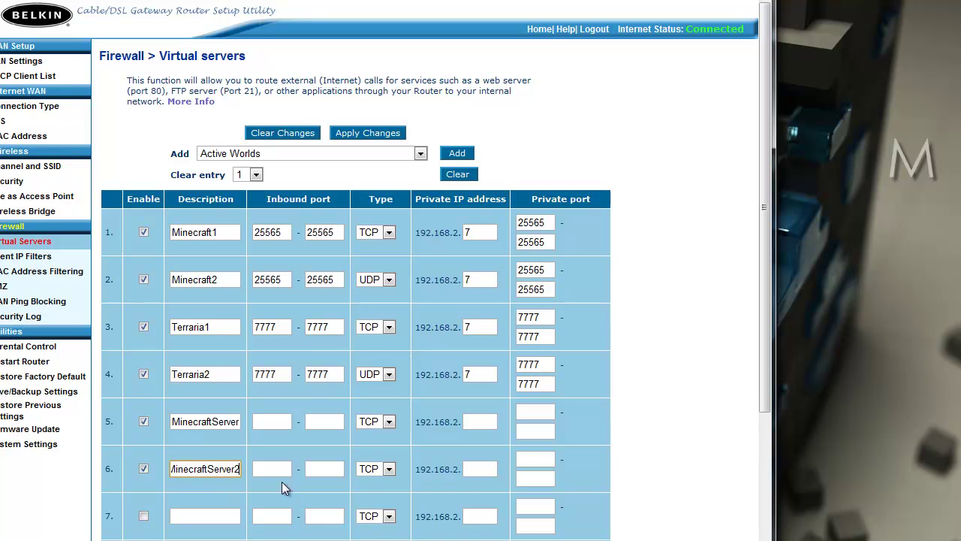
Set both ends of the inbound port range to 33333 for virtual server entries 5 and 6.
click(271, 417)
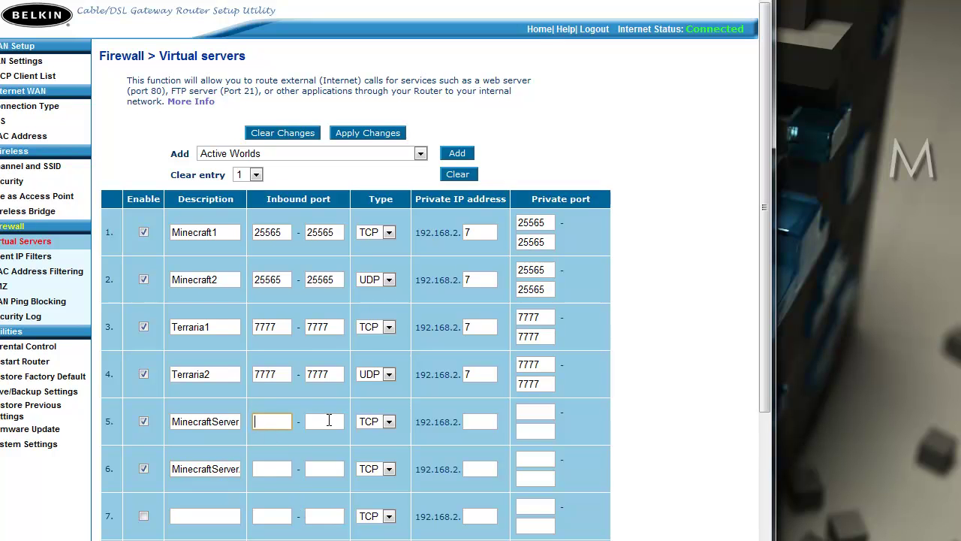
text(3333)
double_click(285, 421)
click(284, 421)
text(3)
double_click(285, 421)
key(ctrl+c)
click(272, 468)
key(ctrl+v)
click(322, 469)
key(ctrl+v)
Fill both private port fields of entries 5 and 6 with the copied port 33333.
click(534, 411)
key(ctrl+v)
click(536, 431)
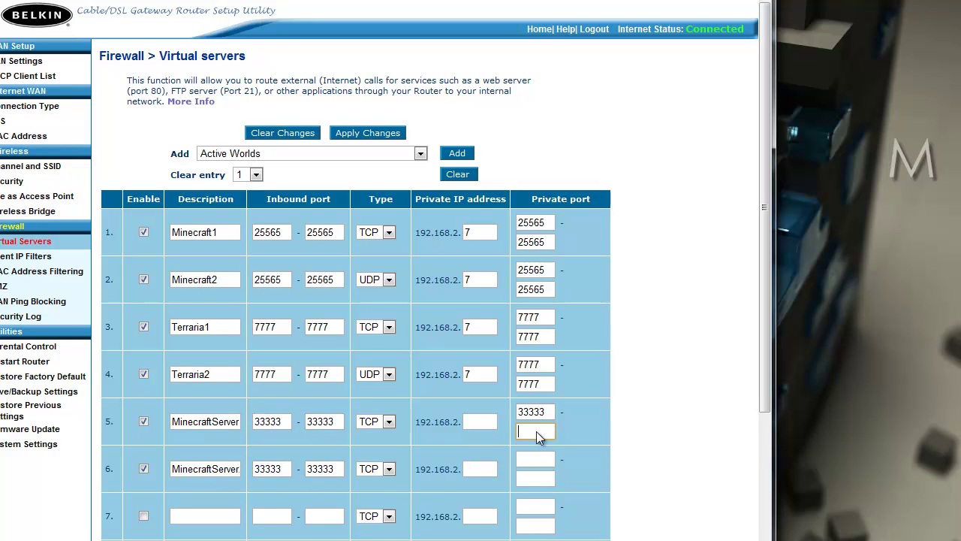
key(ctrl+v)
click(543, 459)
key(ctrl+v)
click(541, 478)
key(ctrl+v)
Switch to the Command Prompt window and look up the wireless adapter's IPv4 address in the ipconfig output.
key(alt+Tab)
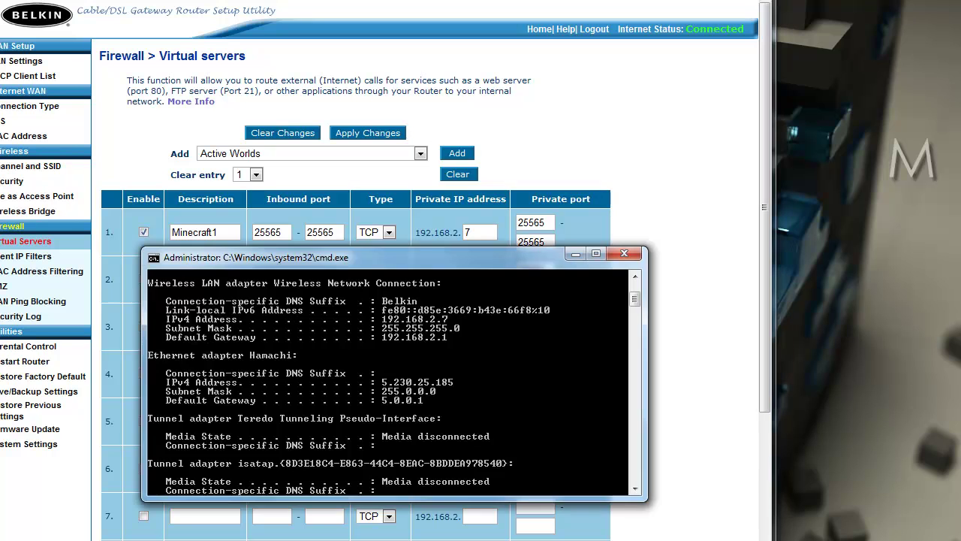
scroll(383, 365, down, 5)
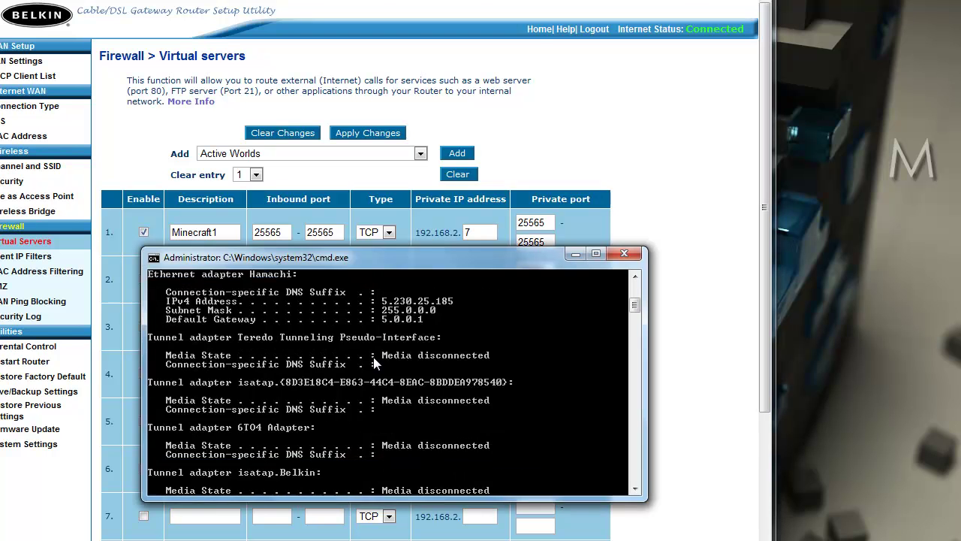
scroll(389, 409, up, 2)
scroll(406, 416, up, 4)
scroll(437, 383, up, 2)
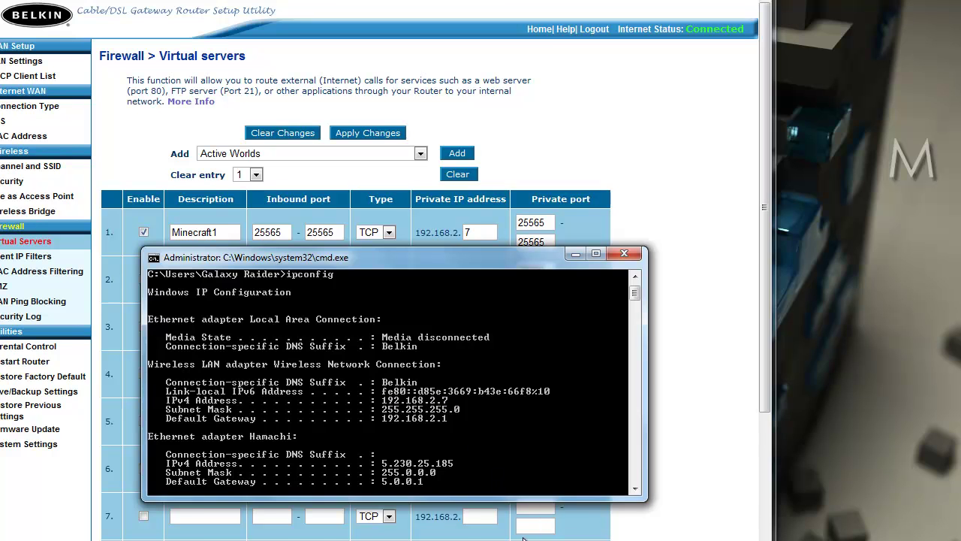
Back on the router page, set the last part of the private IP address to 7 for entries 5 and 6.
click(523, 535)
scroll(526, 481, down, 1)
click(482, 299)
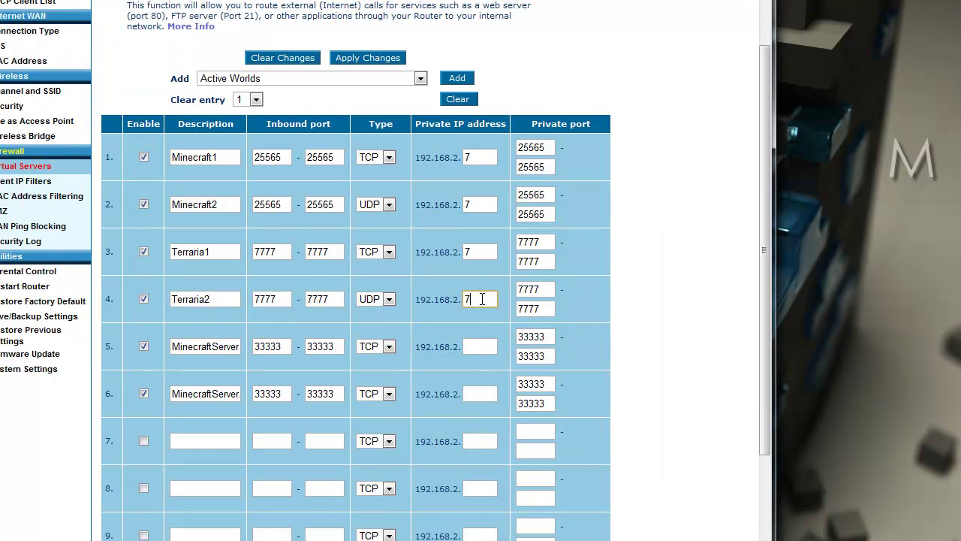
text(7)
click(481, 347)
scroll(494, 402, down, 3)
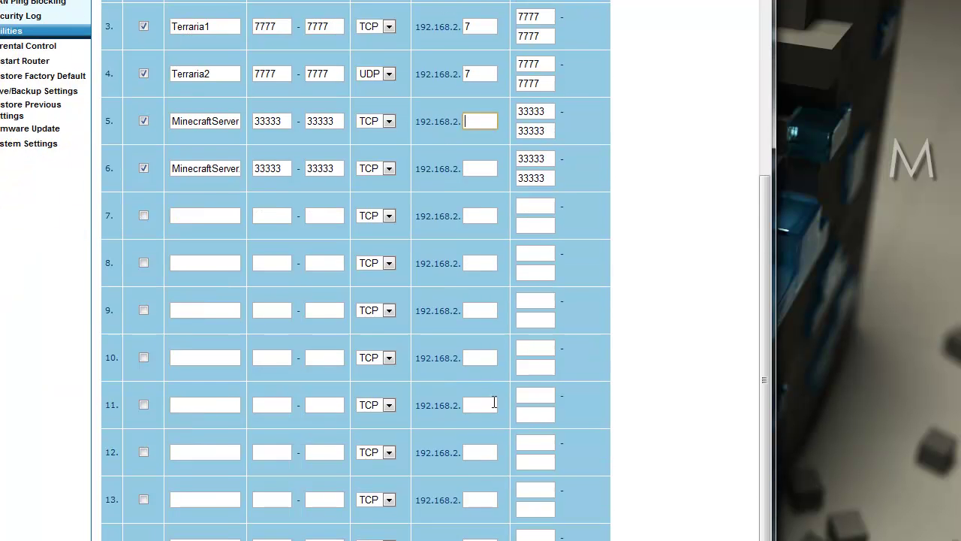
scroll(492, 402, up, 4)
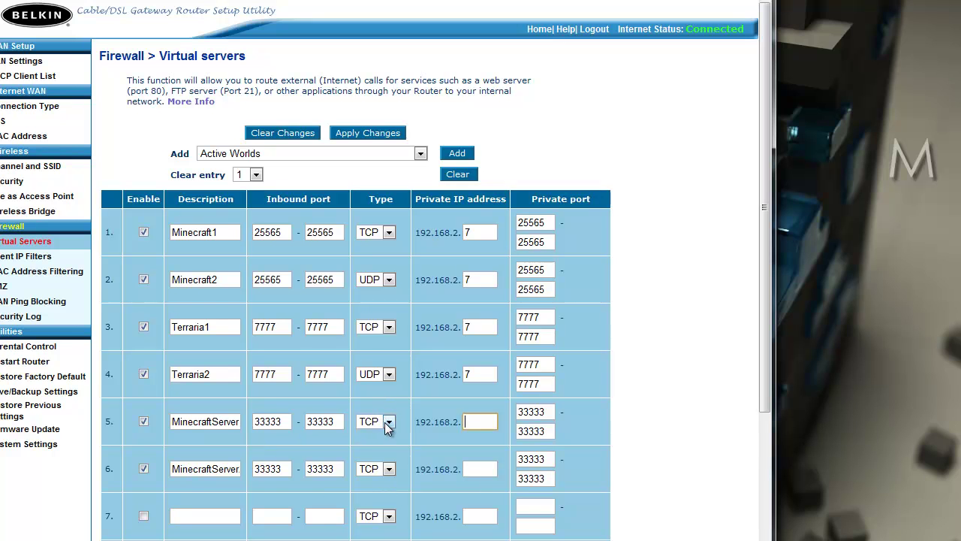
text(7)
click(485, 469)
text(7)
Set entry 6's type to UDP and disable virtual server entries 5 and 6.
click(379, 469)
click(375, 493)
click(143, 467)
double_click(184, 426)
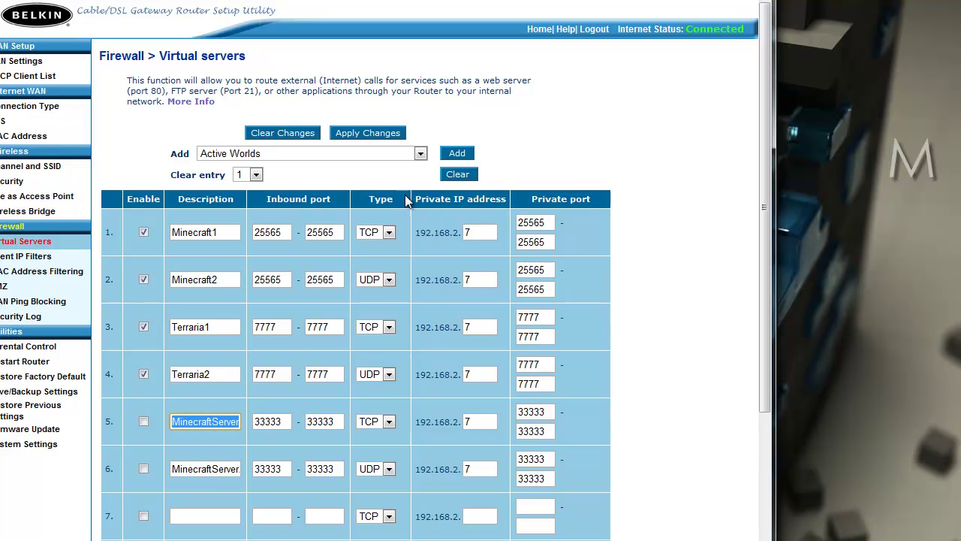
Return to the Command Prompt window, move it higher on the desktop, and close it.
key(ctrl+t)
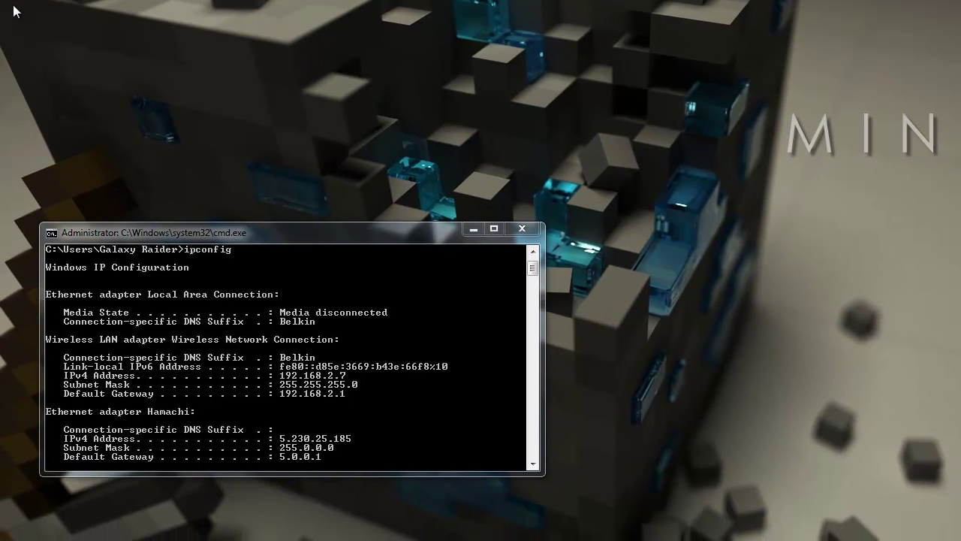
drag(151, 236, 142, 61)
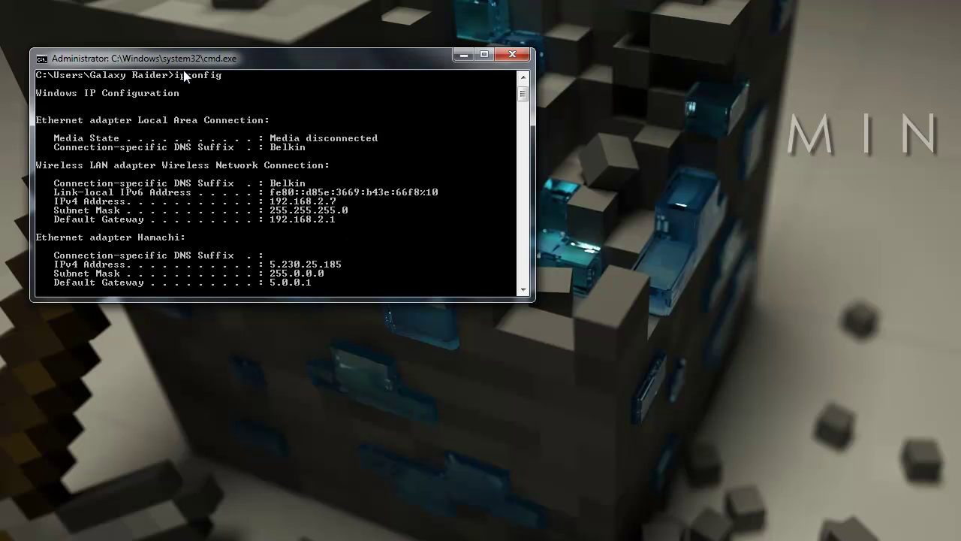
click(527, 59)
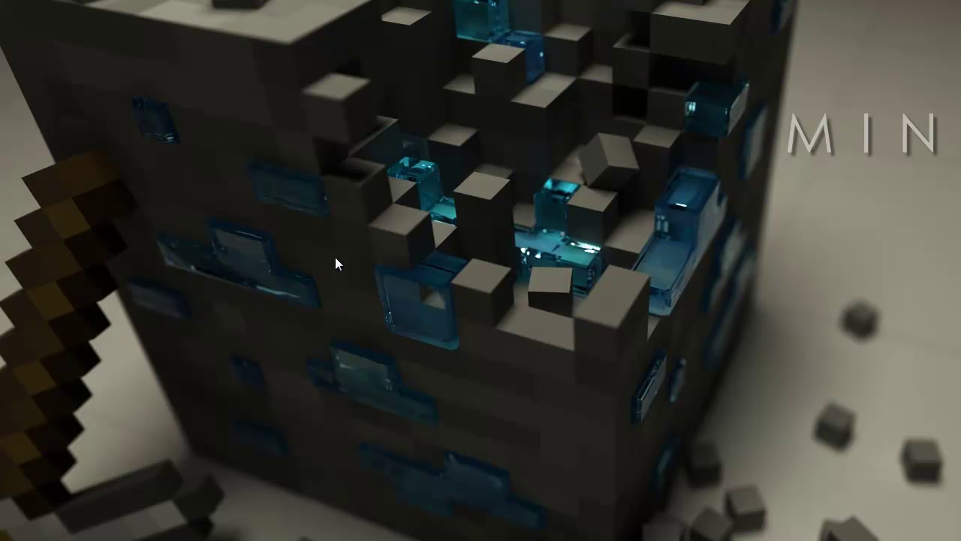